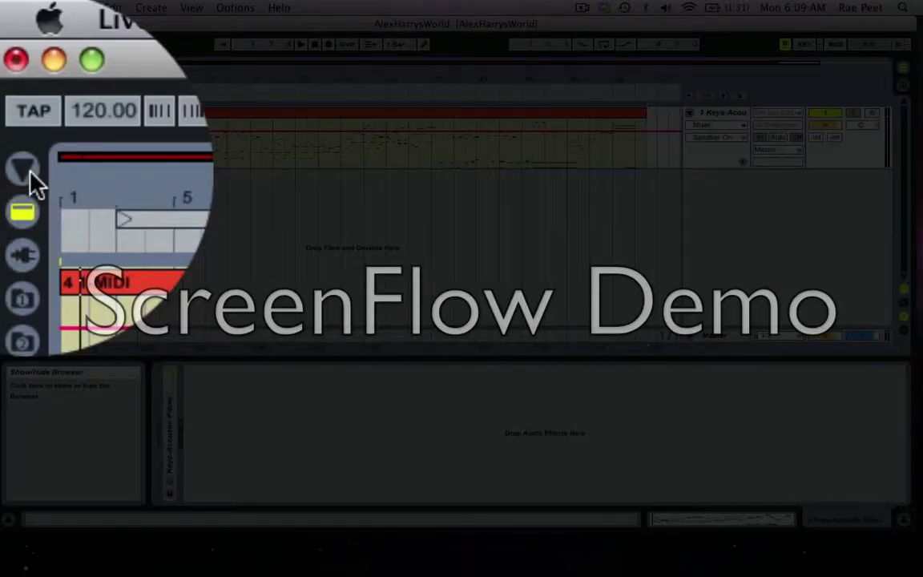
Step: Show the browser, expand Audio Effects and EQ Eight, and open then collapse its Instrument presets folder
click(31, 175)
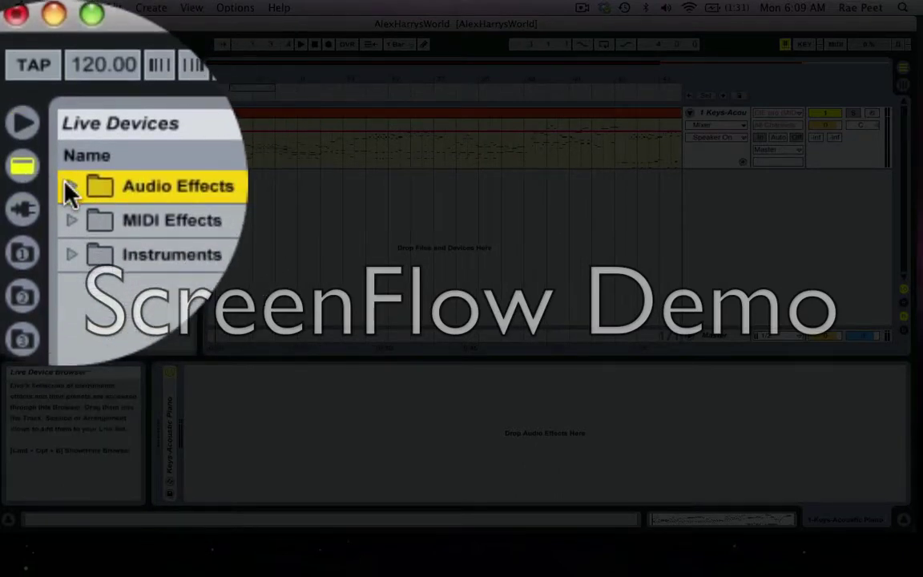
click(69, 187)
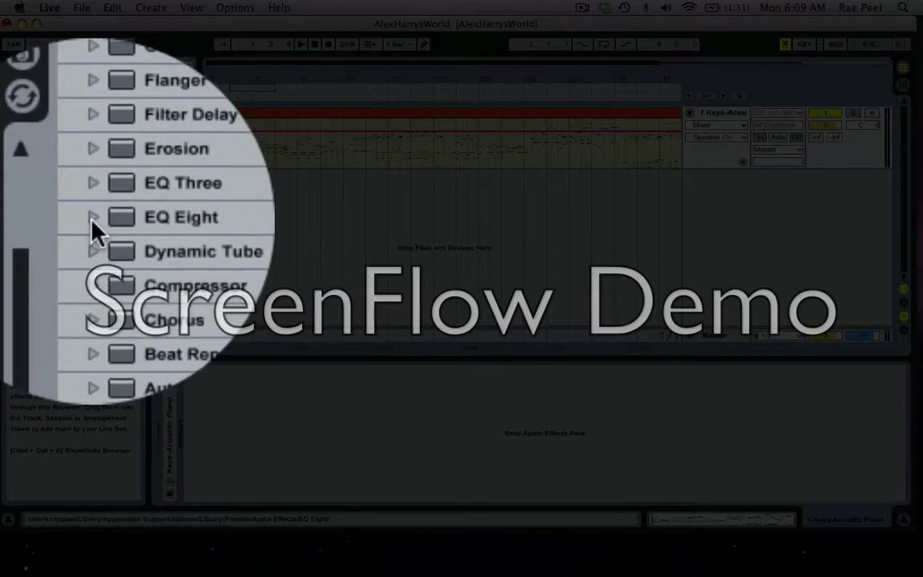
click(92, 218)
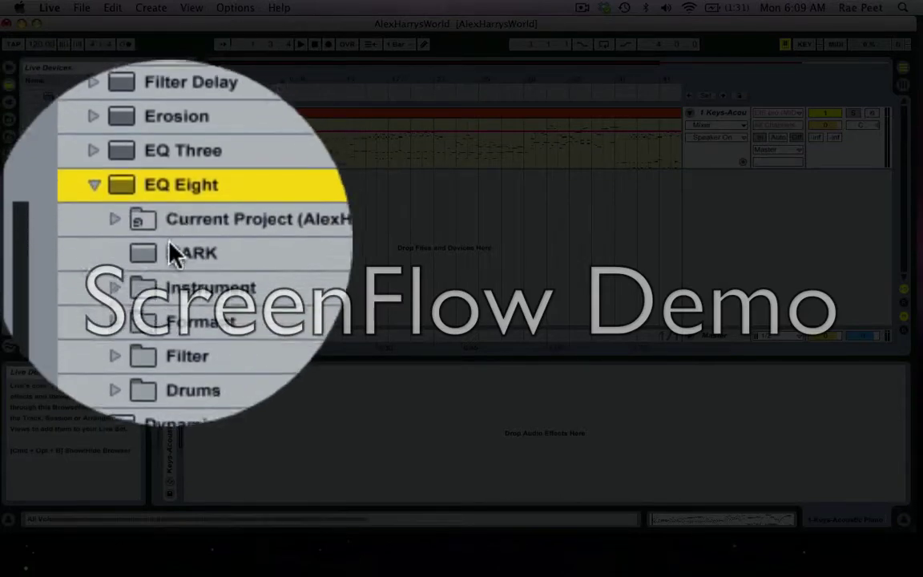
click(113, 265)
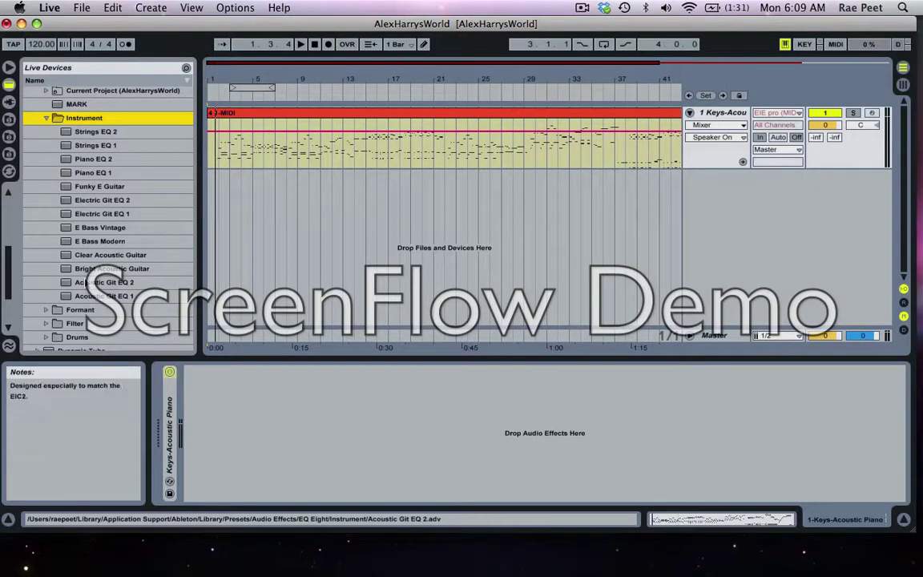
scroll(49, 288, up, 5)
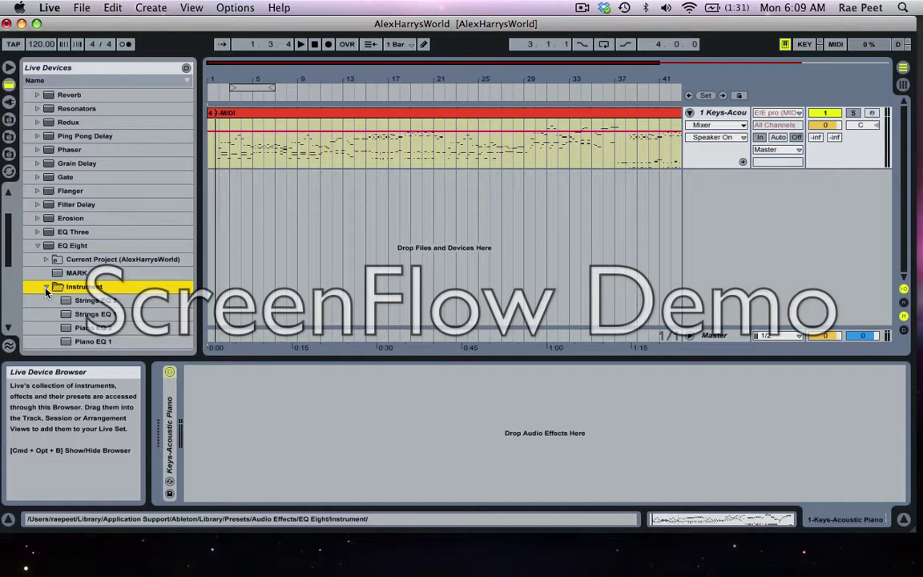
click(45, 289)
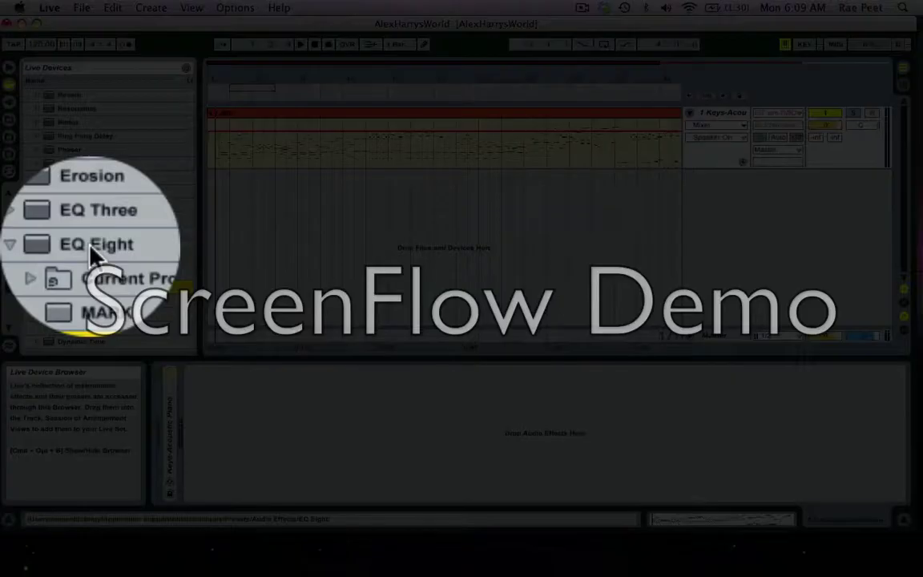
Step: Drop EQ Eight onto Keys-Acoustic Piano and make band 1 a 75 Hz low cut with Q 24
click(71, 246)
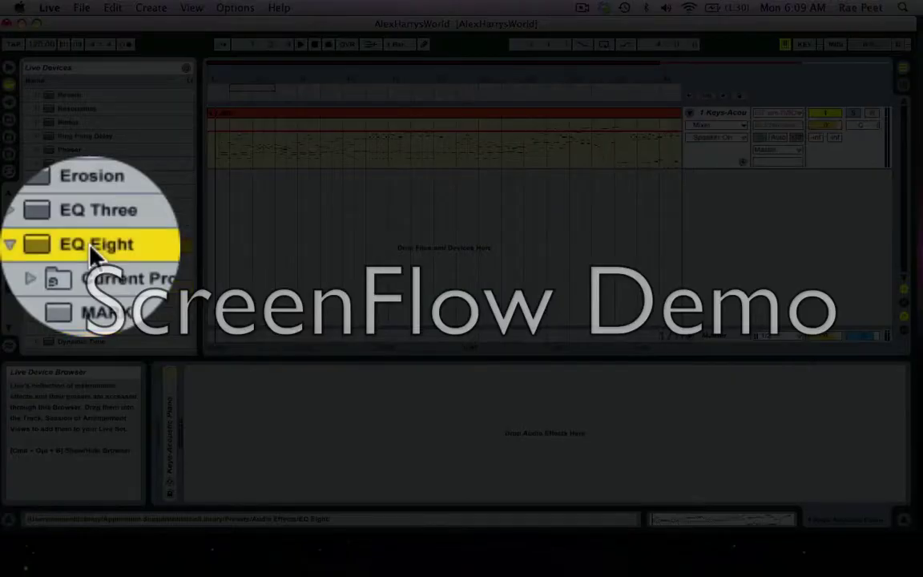
drag(72, 245, 689, 456)
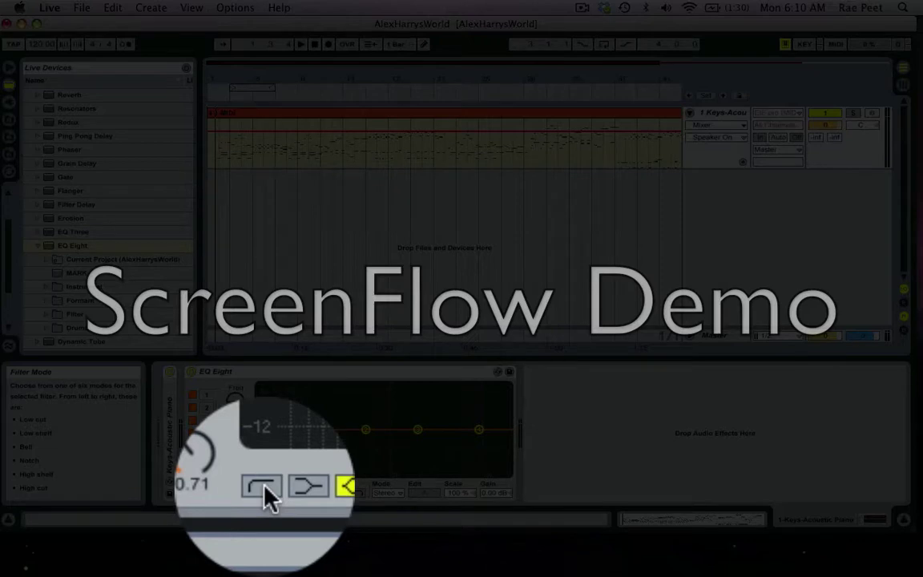
click(266, 490)
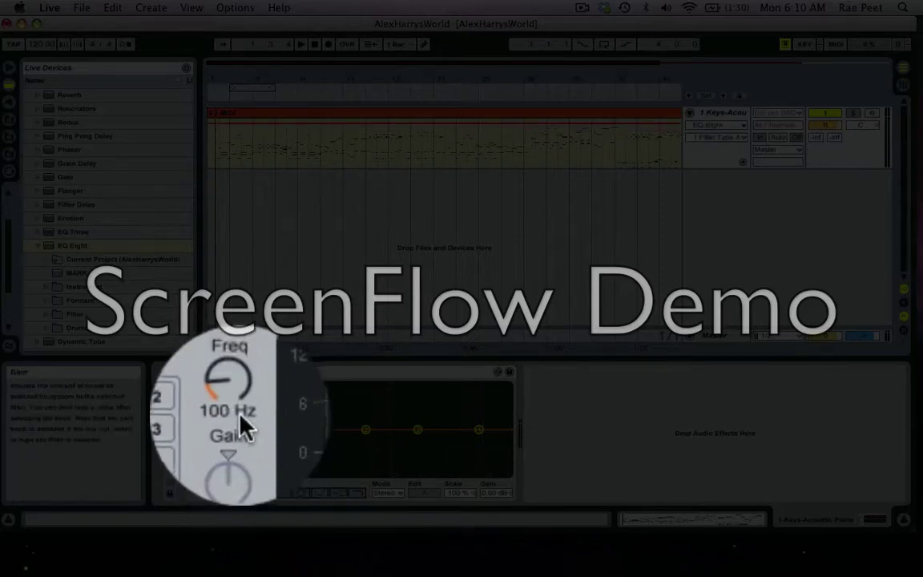
click(237, 415)
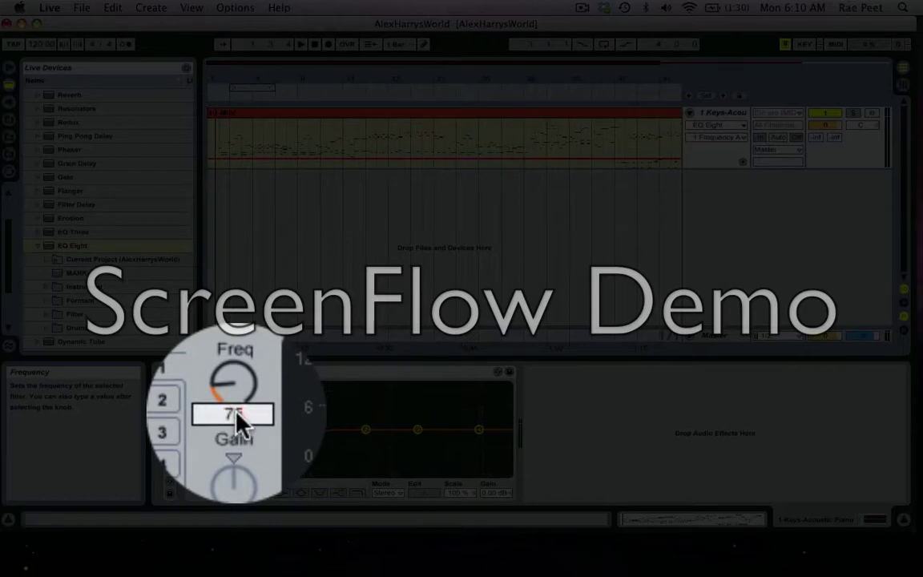
text(75)
click(240, 493)
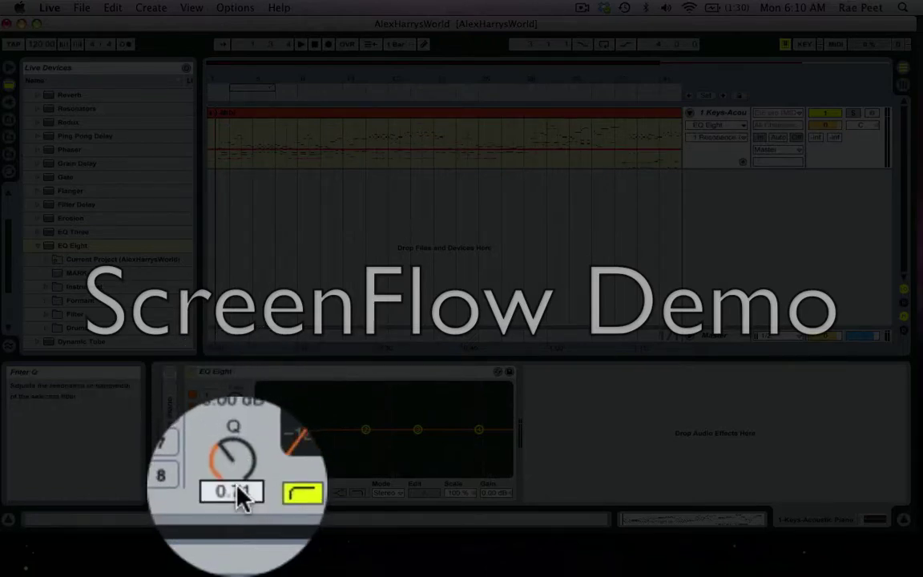
text(24)
key(Return)
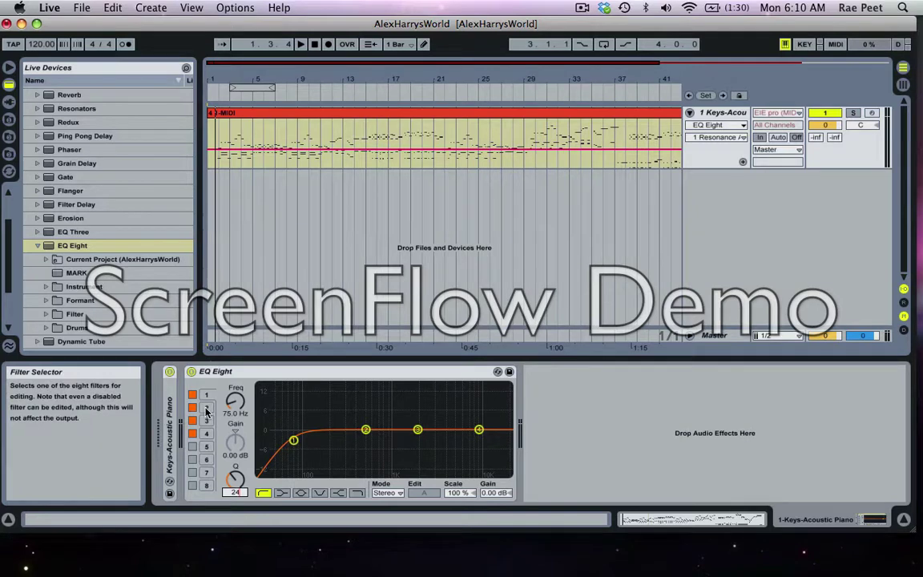
Step: Set EQ Eight band 2 to low-shelf mode at 80 Hz with a Q of 9.8
click(366, 432)
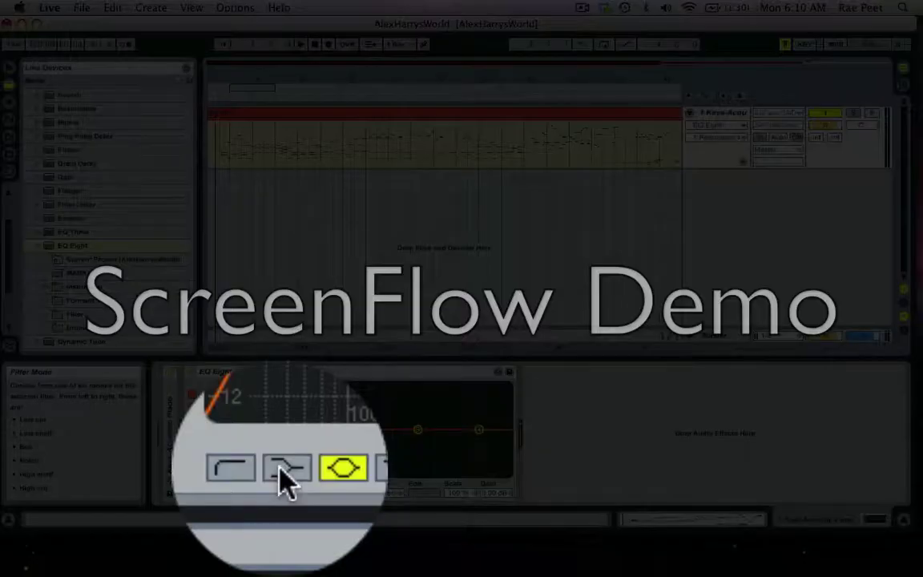
click(282, 494)
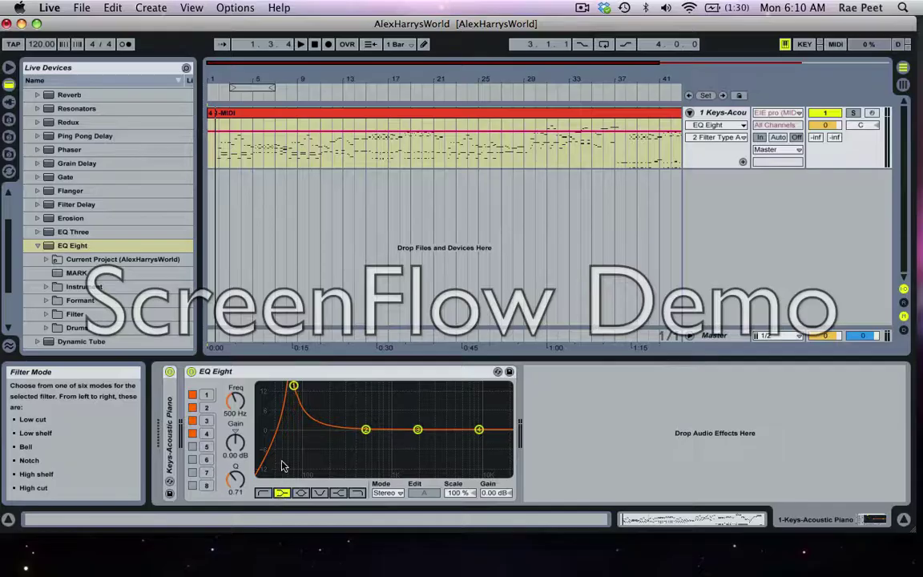
click(236, 404)
text(80)
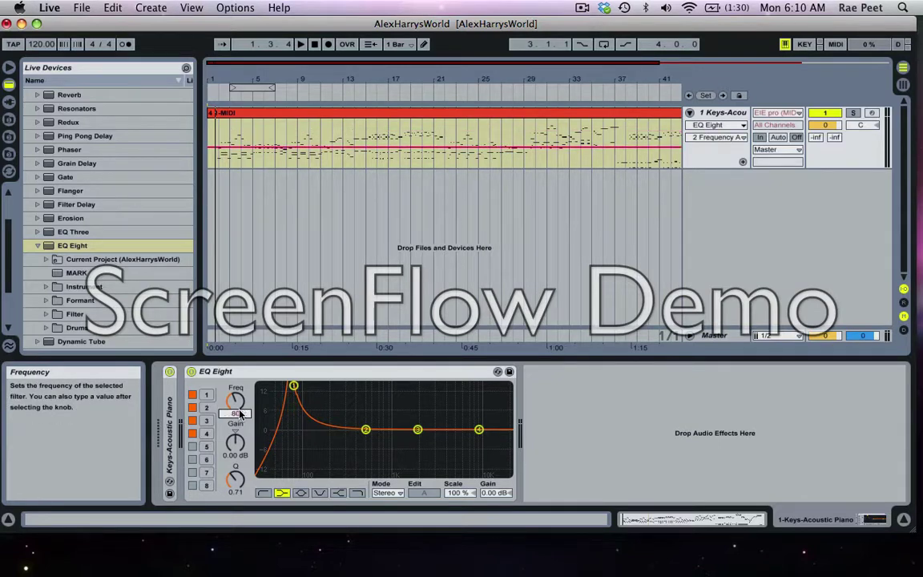
click(237, 493)
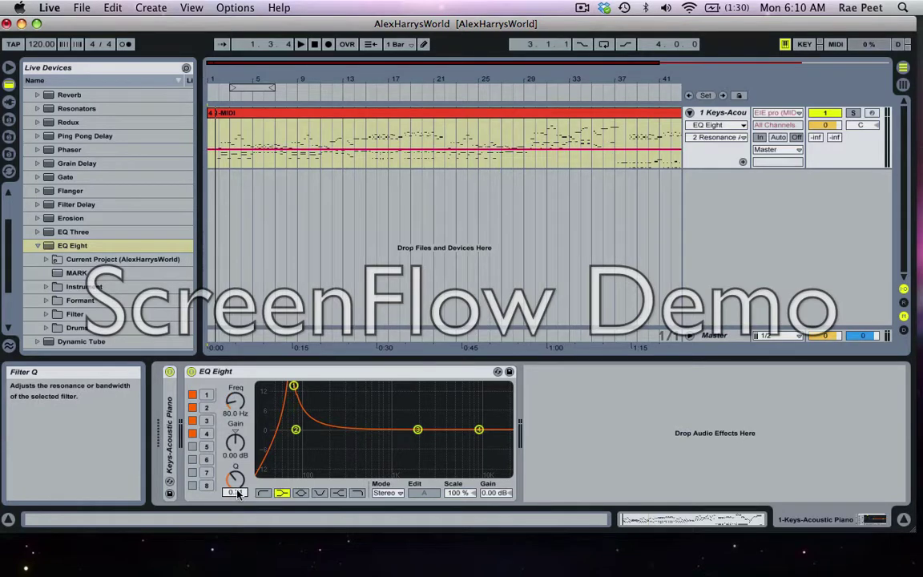
text(9.8)
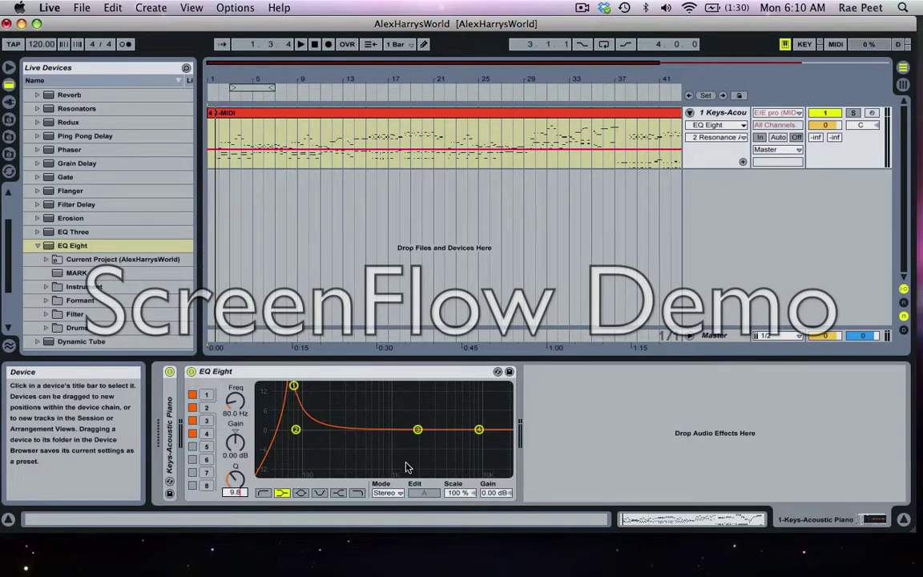
click(417, 430)
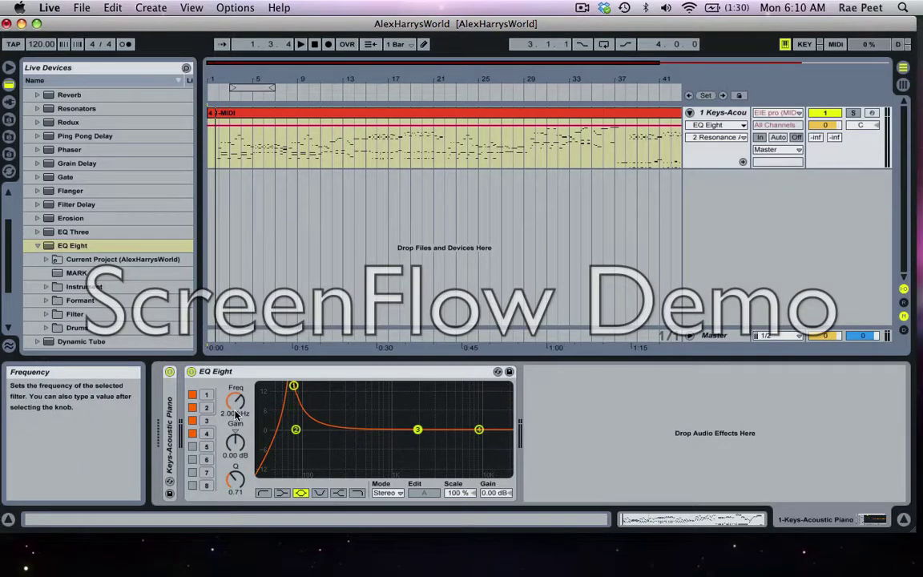
Step: Set band 3 to 340 Hz with a Q of 1
click(235, 414)
text(340)
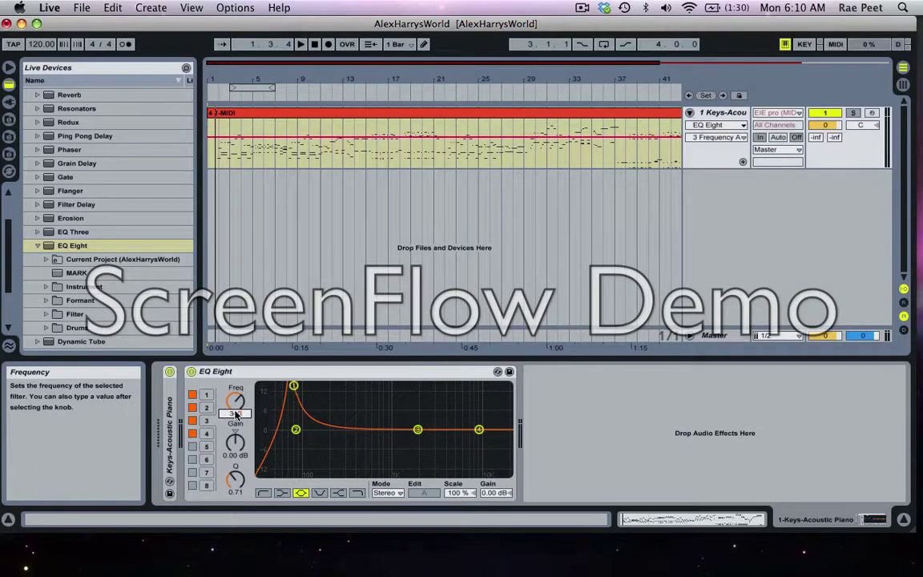
click(242, 492)
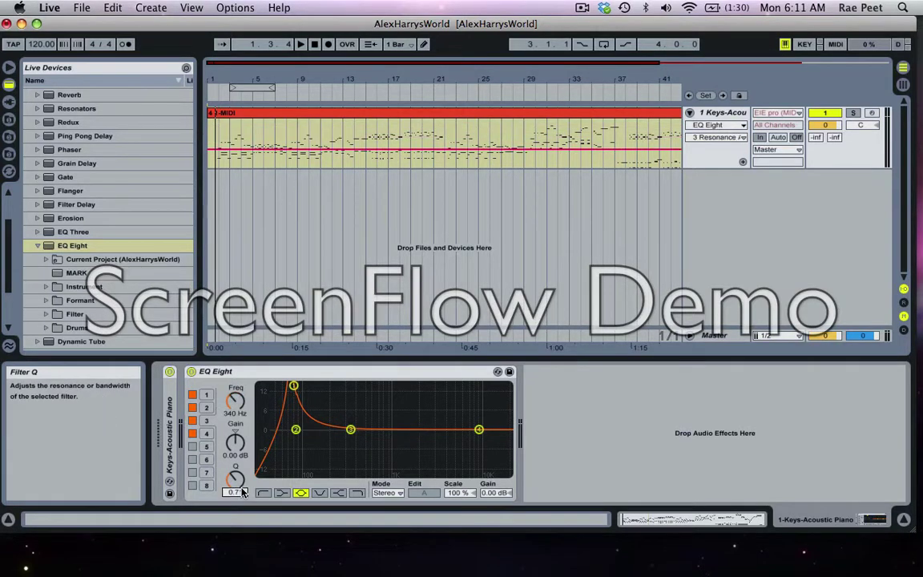
text(1)
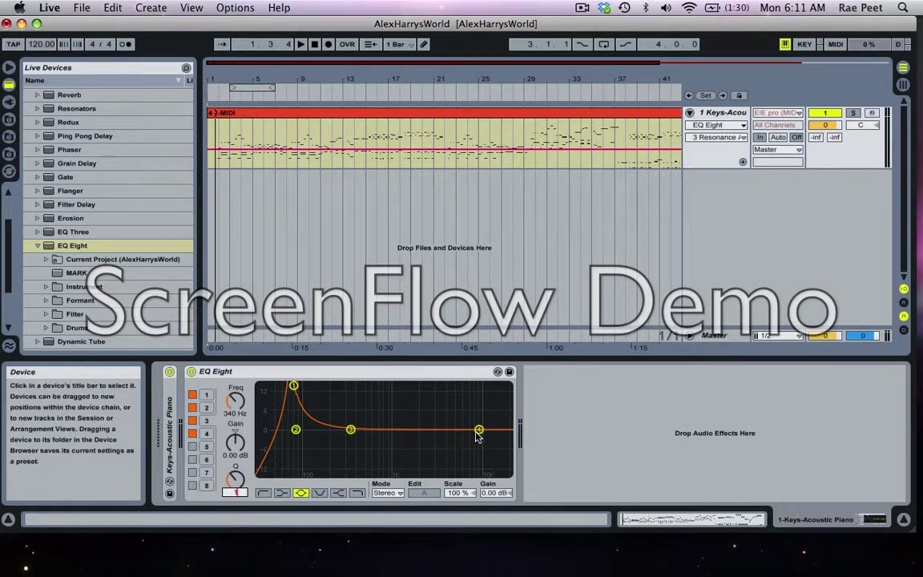
Step: Set band 4 to 2014 Hz (2.01 kHz) with a Q of 1
click(479, 431)
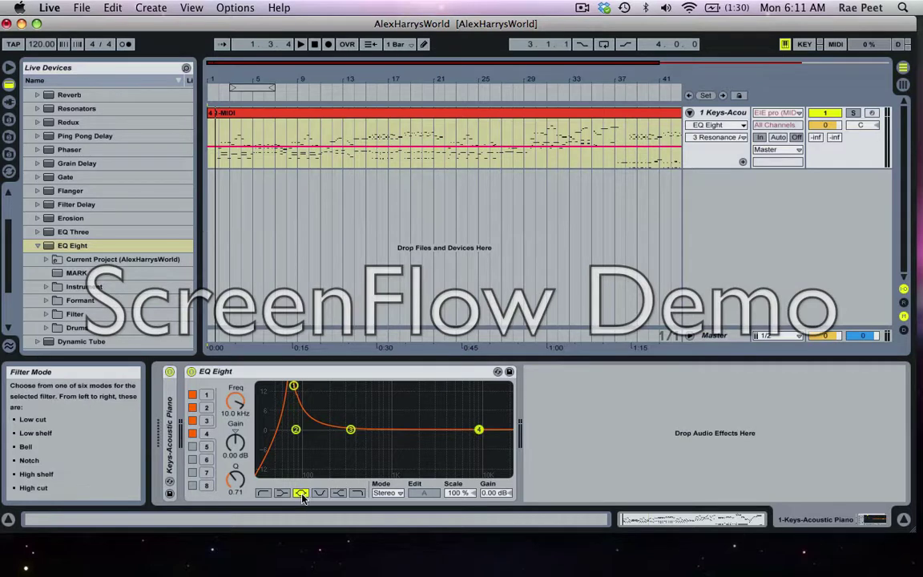
click(236, 415)
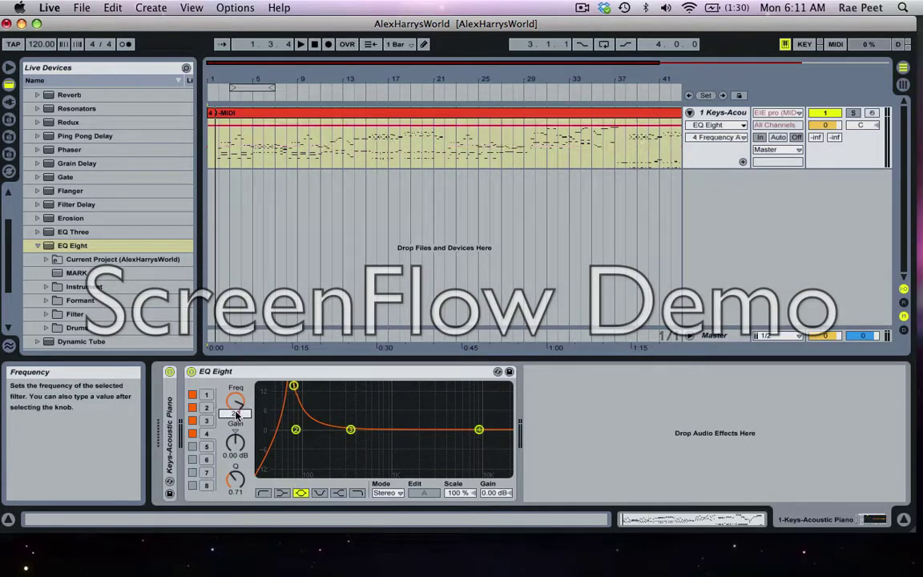
text(2014)
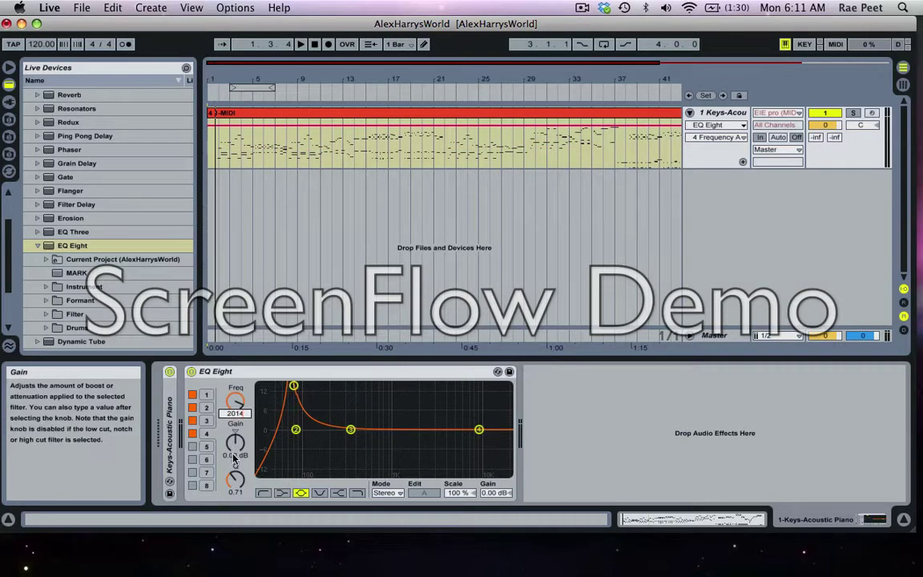
click(237, 497)
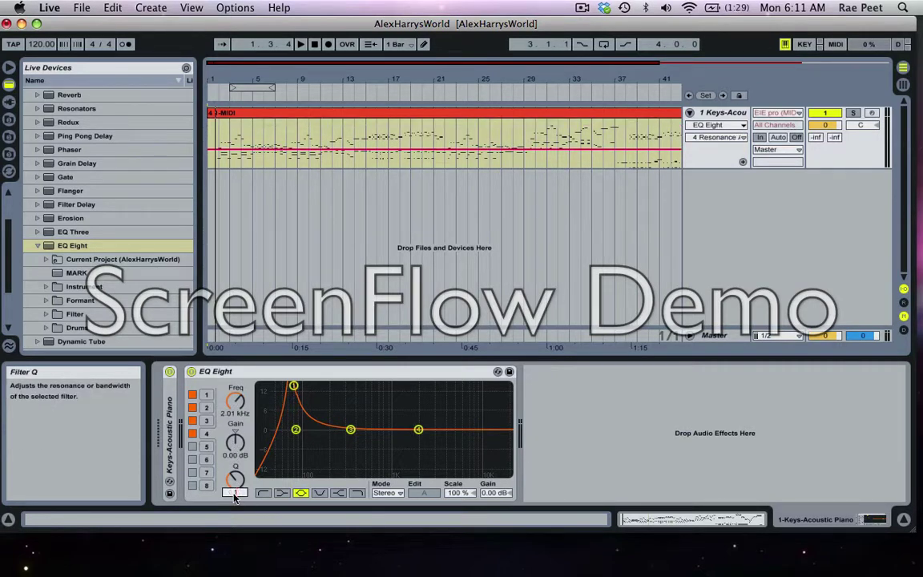
text(1)
key(Return)
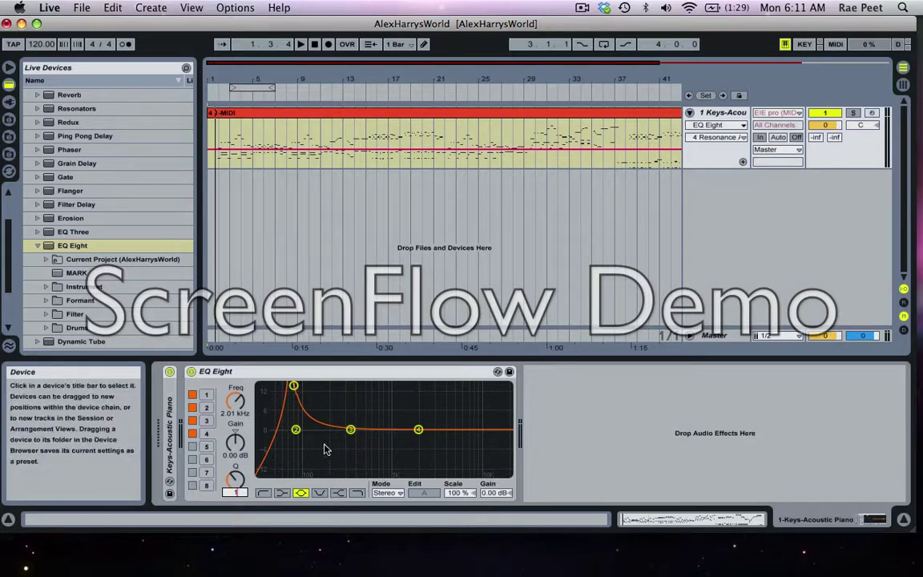
text(1)
key(Return)
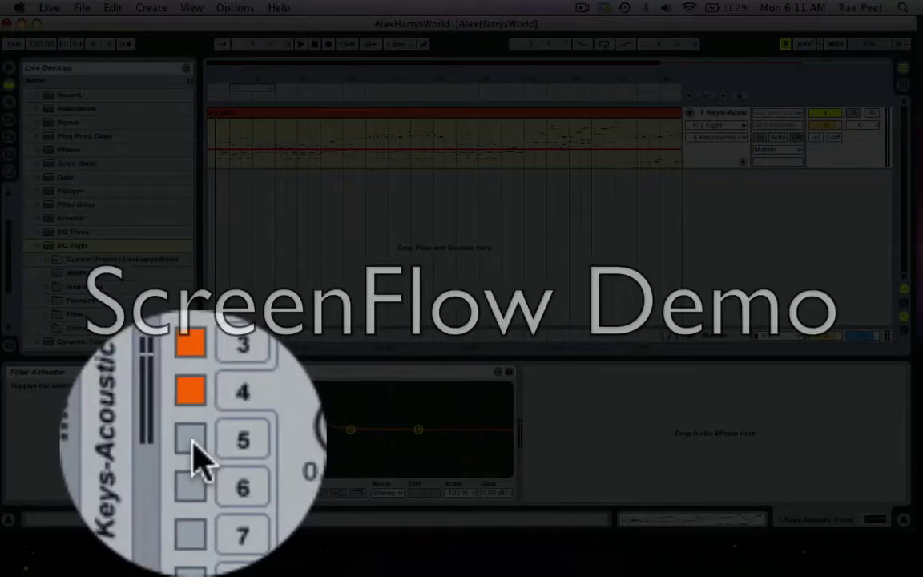
Step: Enable band 5 as a high shelf at 12000 Hz with a Q of 1
click(193, 443)
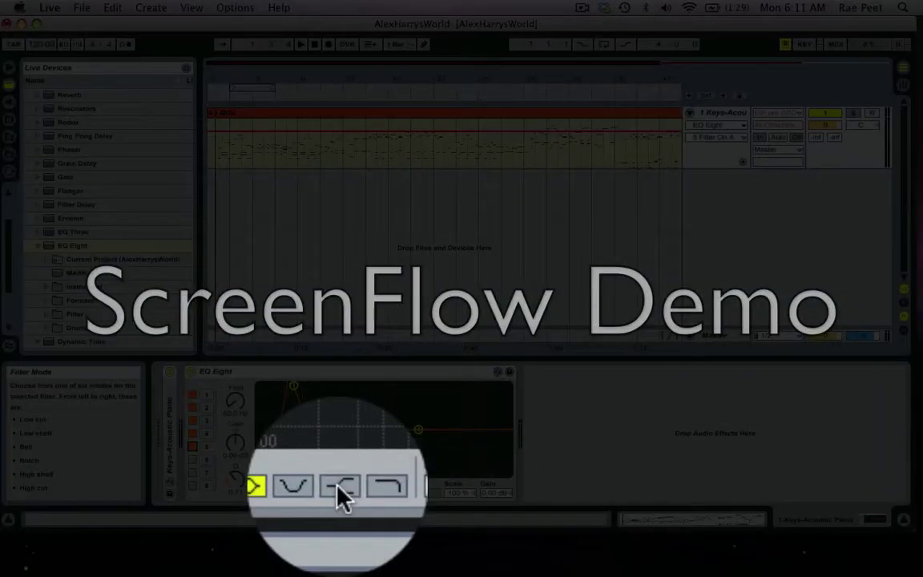
click(339, 487)
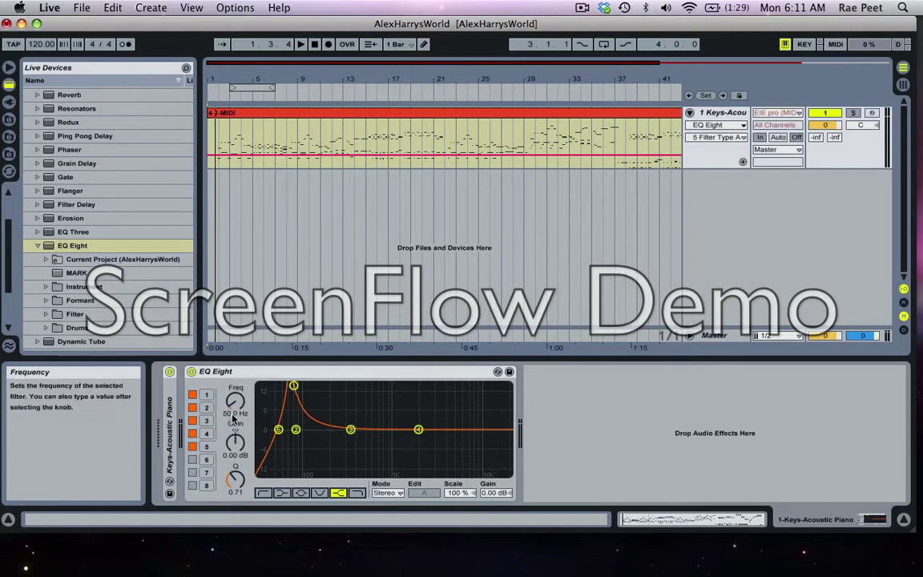
click(233, 419)
text(1200)
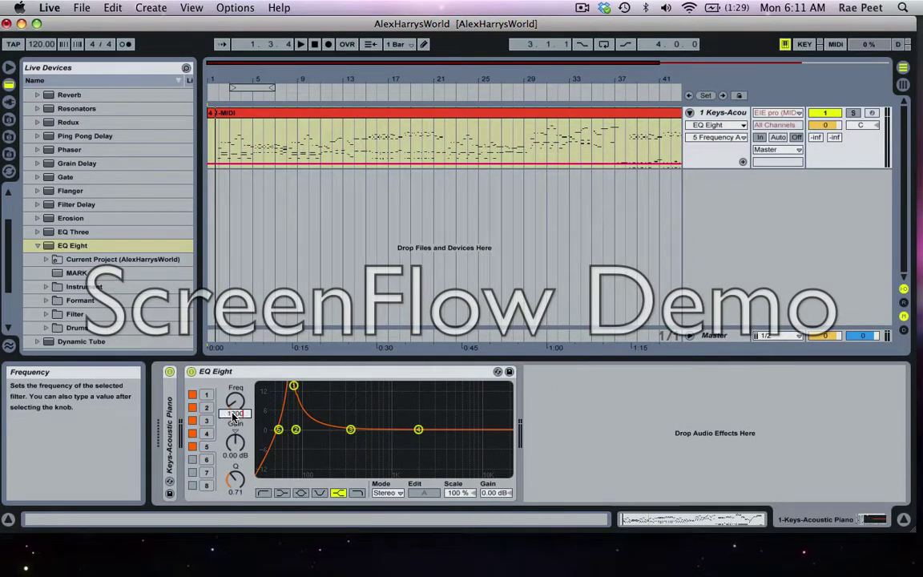
text(0)
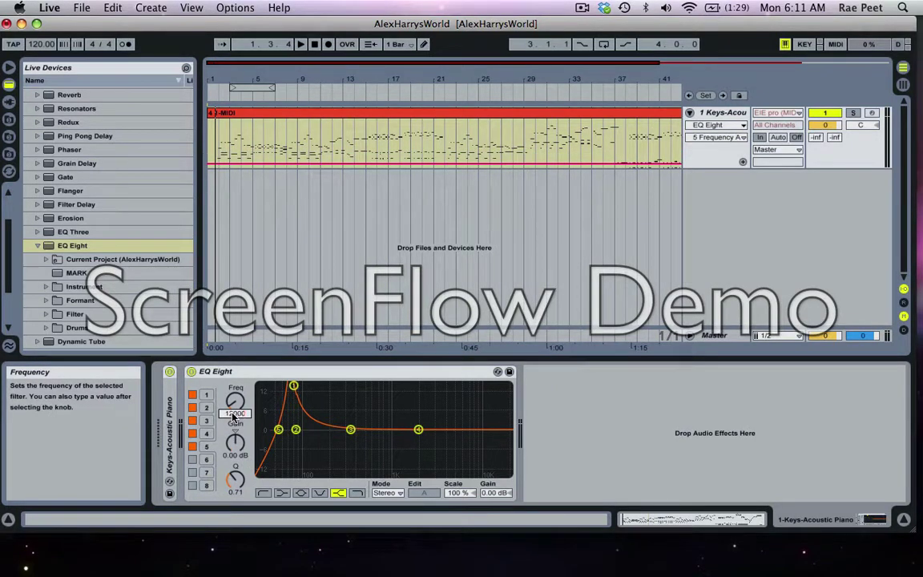
key(Return)
click(234, 492)
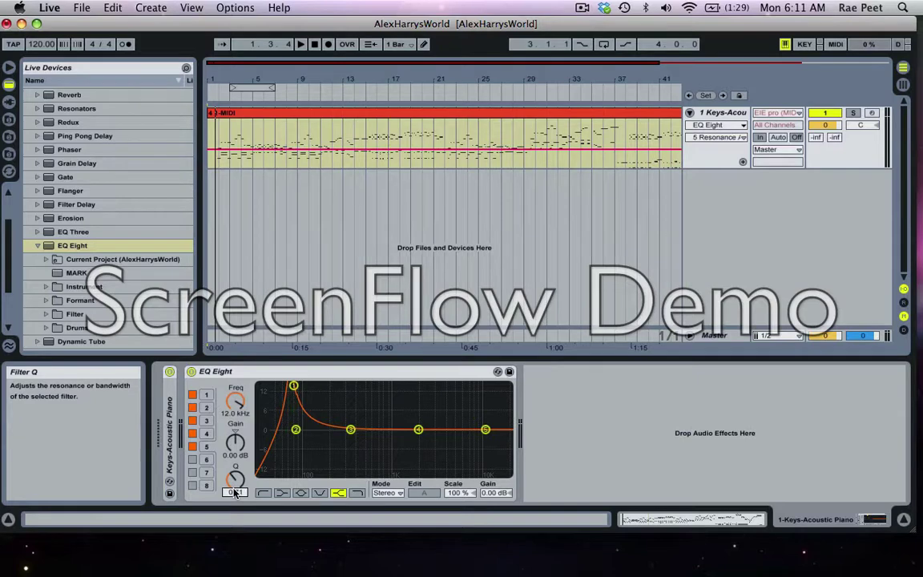
text(1)
key(Return)
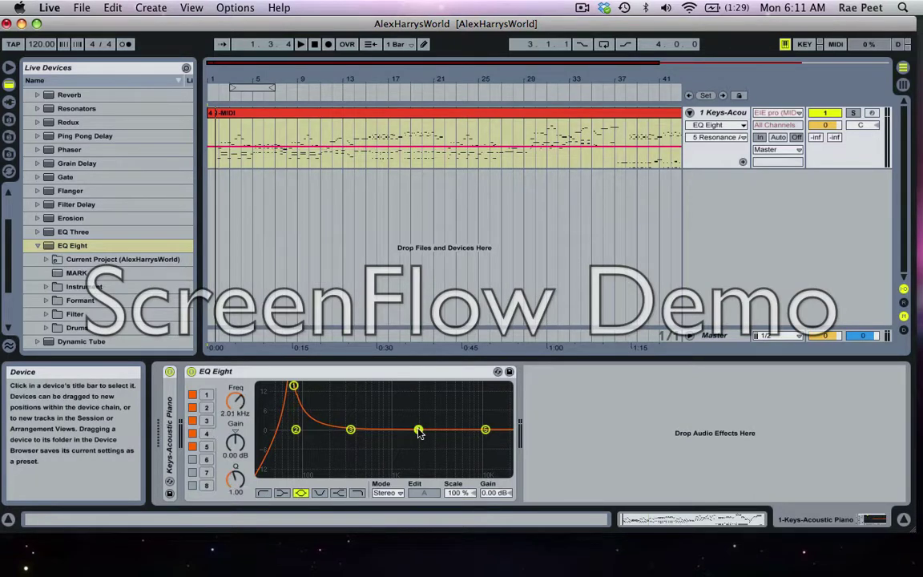
Step: Select bands 3, 2 and 1 in turn to check their current settings
click(350, 430)
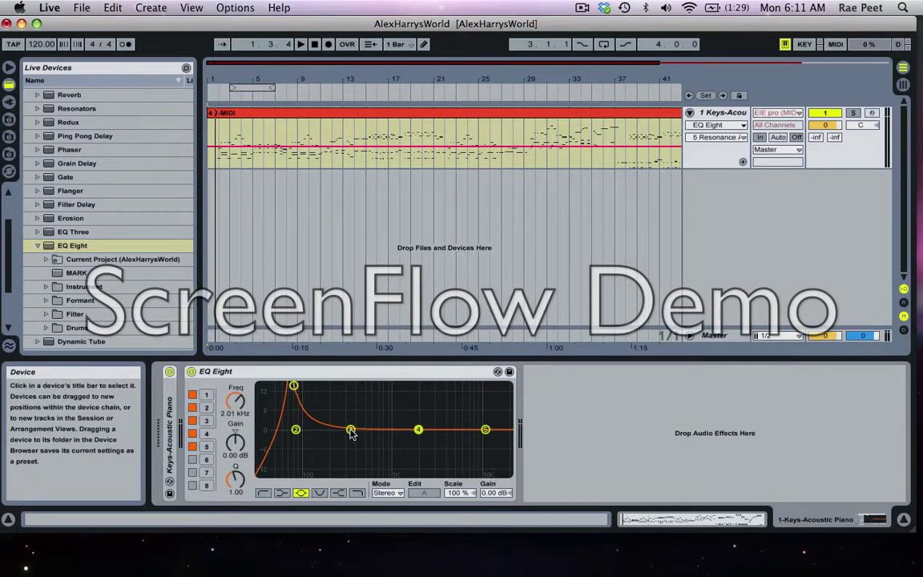
click(295, 429)
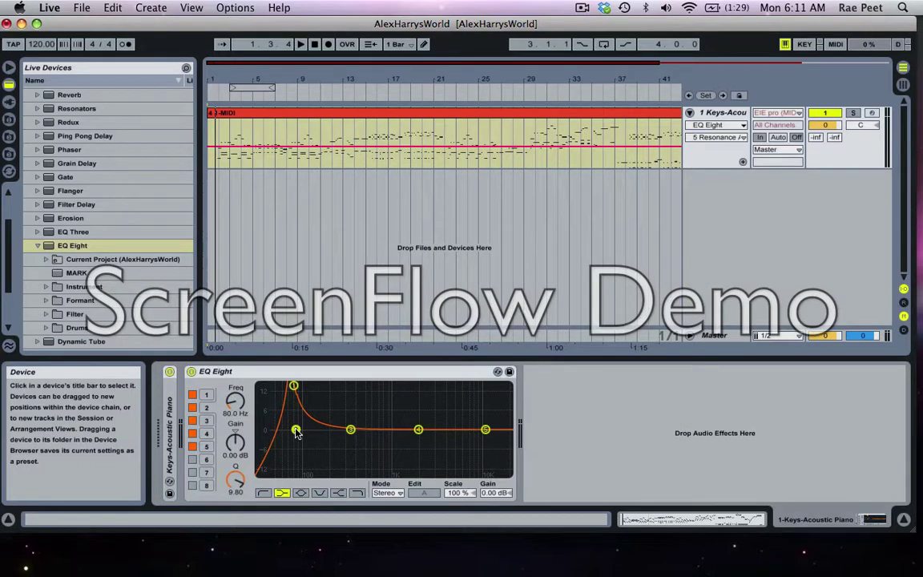
click(294, 387)
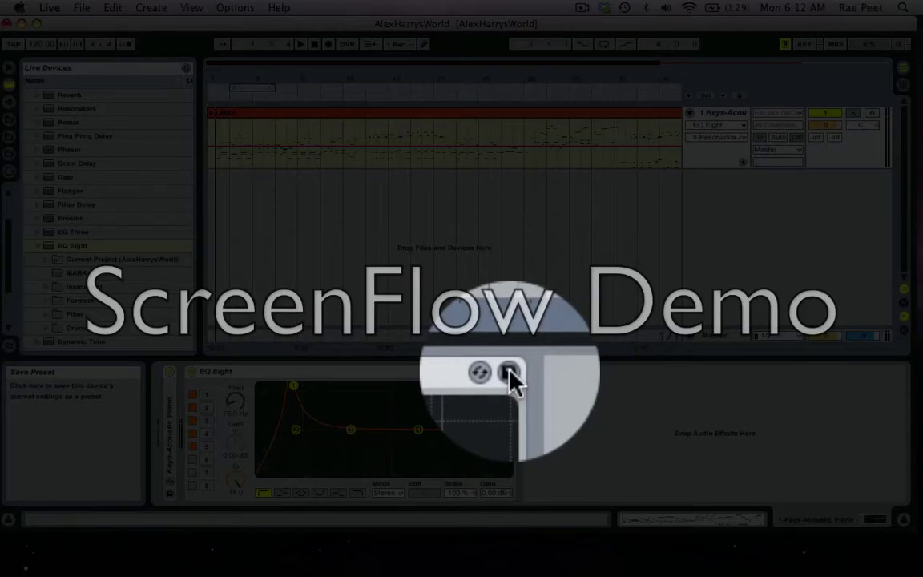
Step: Save the EQ Eight settings as a preset and rename it Mackie Preset
click(509, 372)
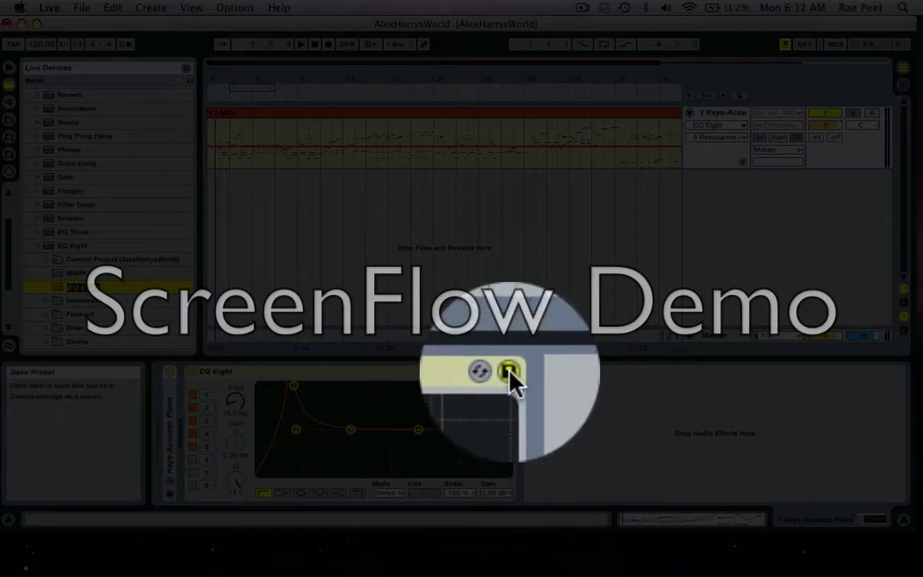
click(102, 304)
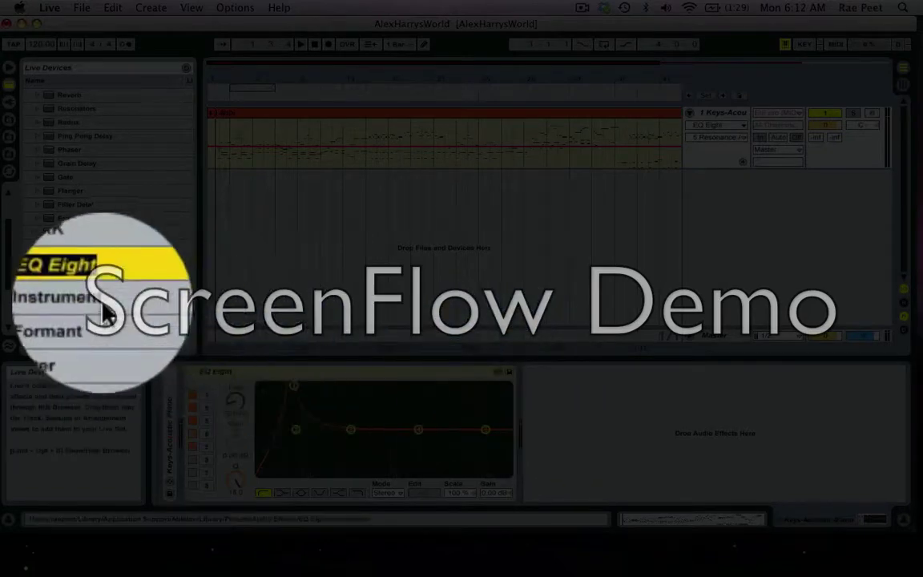
key(super+r)
text(Ma)
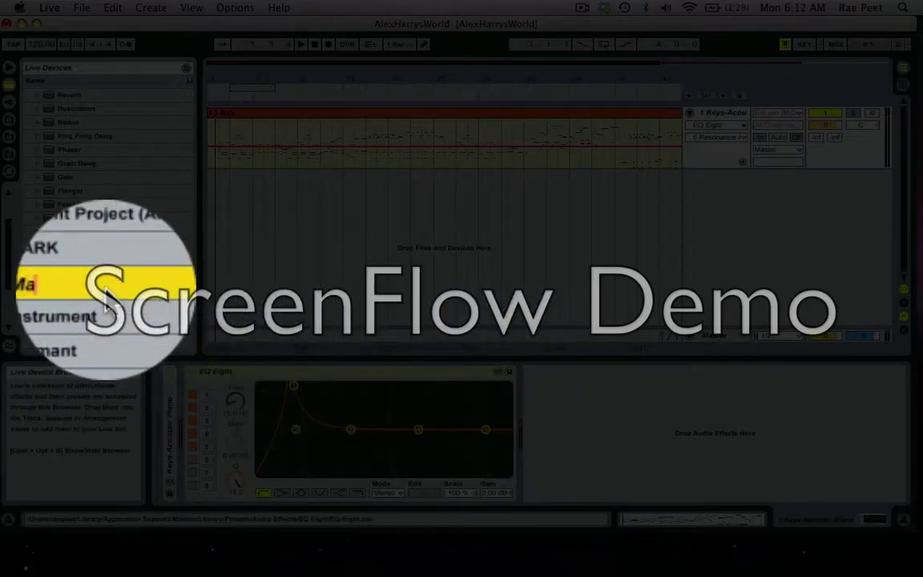
text(ckie Preset)
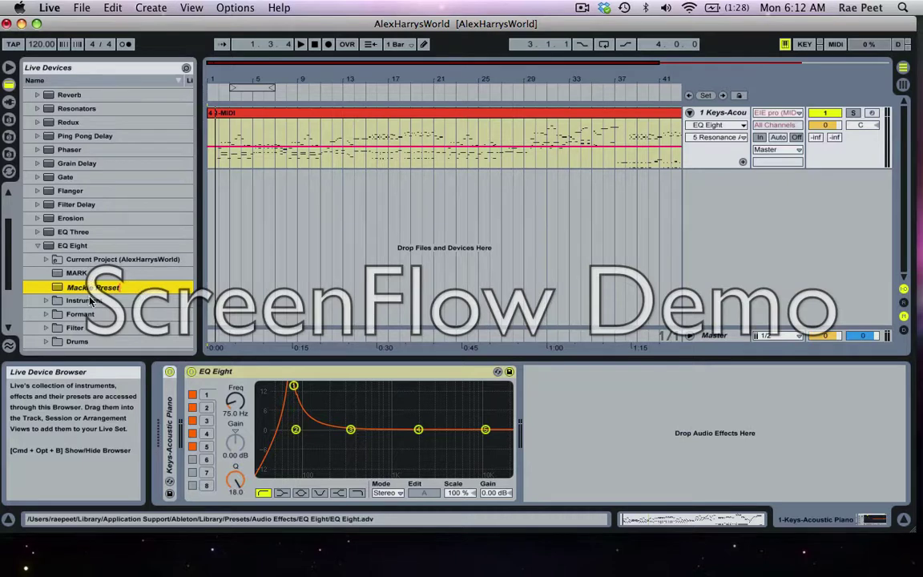
click(91, 300)
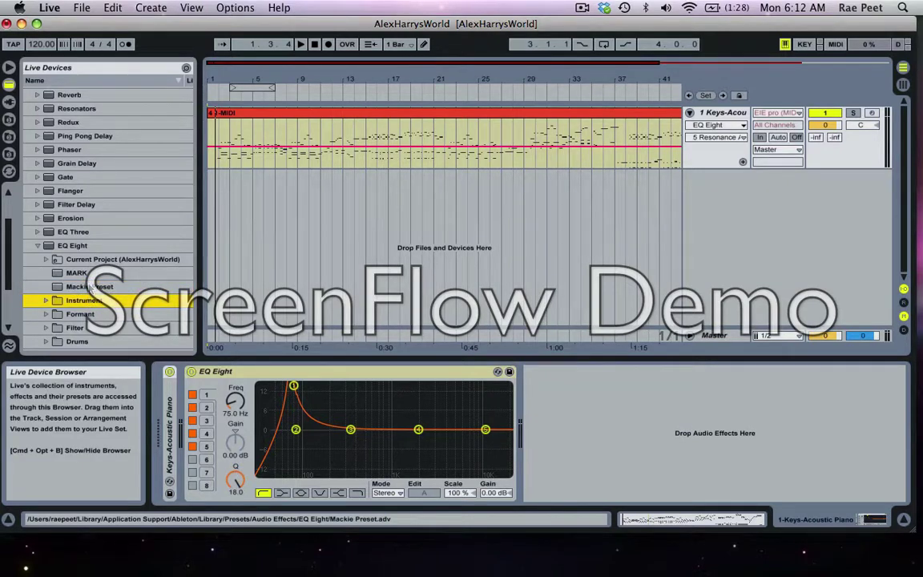
Step: Test-load Mackie Preset onto the track, then delete the duplicate EQ Eight
click(93, 286)
double_click(92, 286)
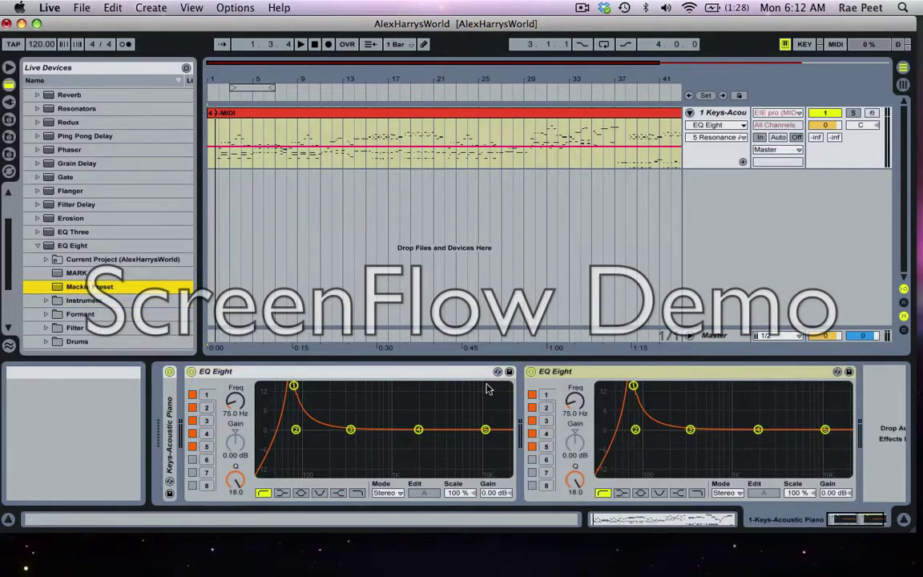
click(745, 381)
key(Delete)
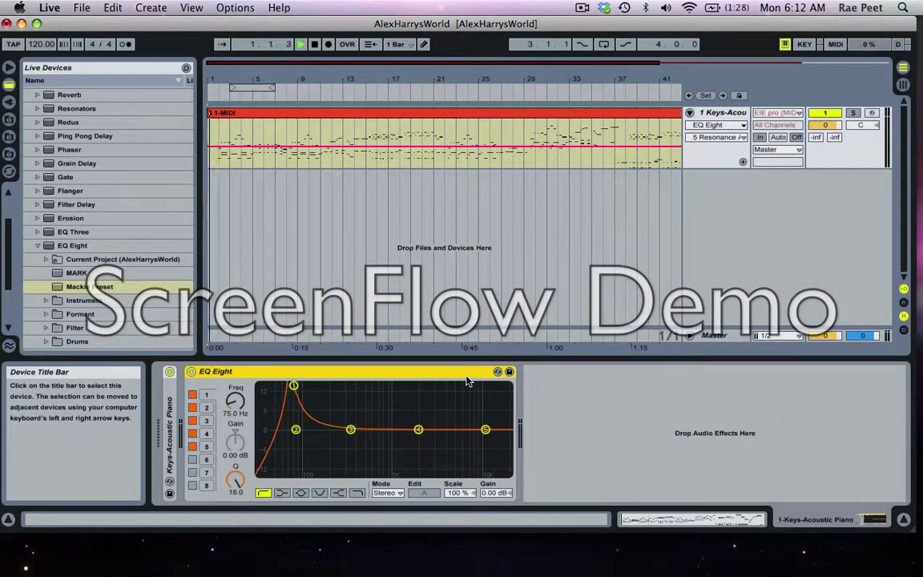
Step: Play the piano while boosting band 4 near 2.97 kHz, cutting band 3 near 254 Hz, and raising band 5
key(space)
drag(420, 431, 432, 410)
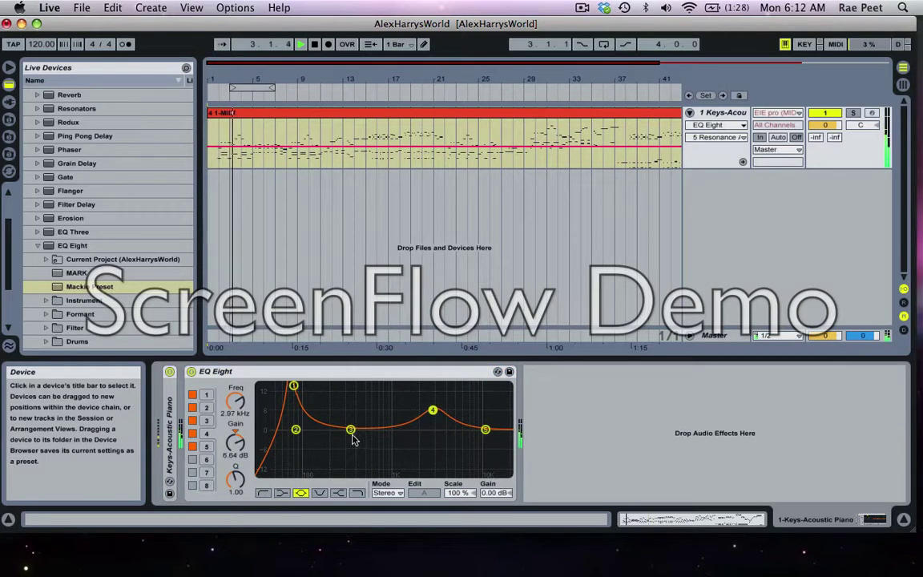
drag(350, 430, 340, 446)
drag(485, 429, 483, 421)
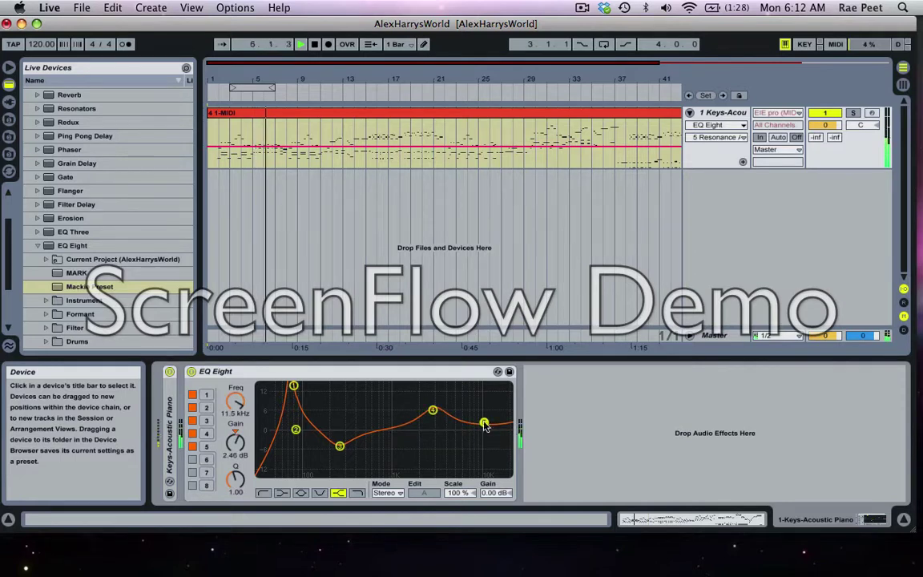